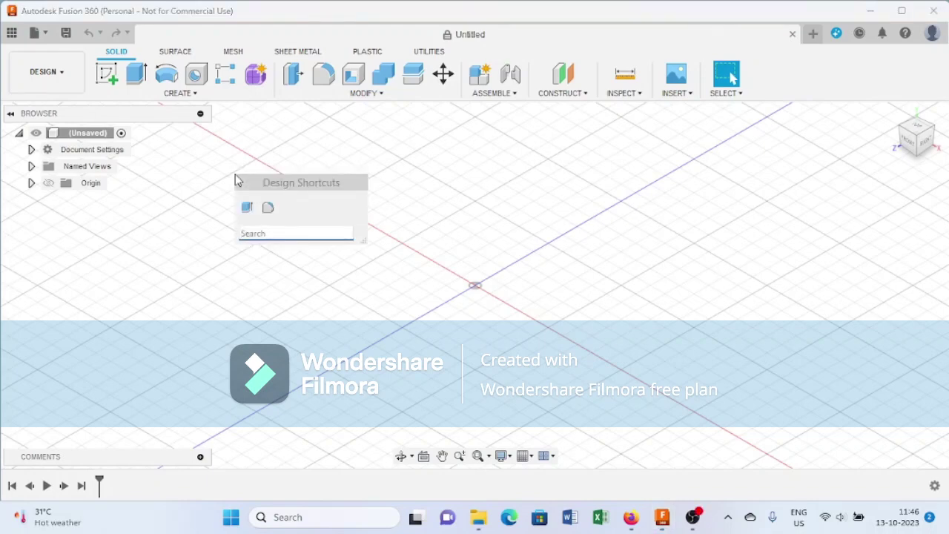
Start a new sketch on the horizontal XZ ground plane
{"action": "left_click", "coordinate": [190, 230]}
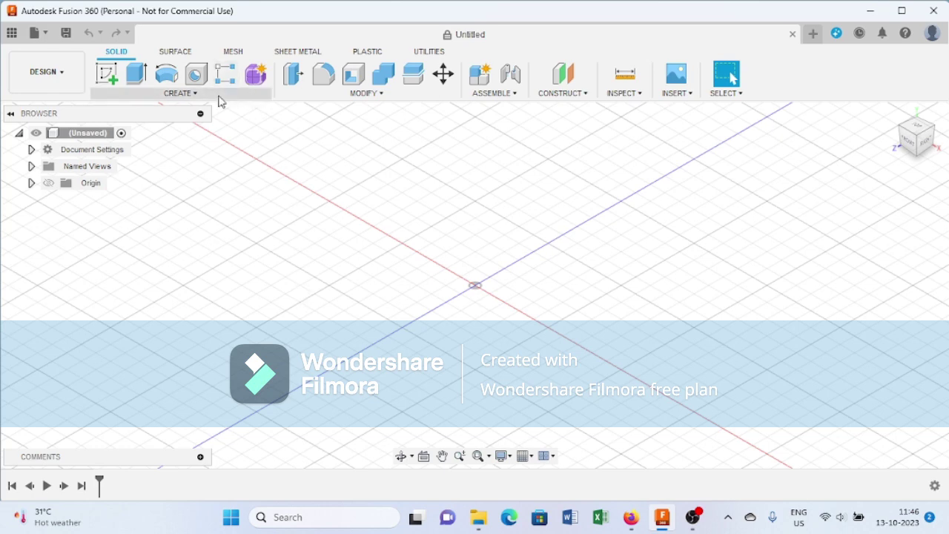
{"action": "left_click", "coordinate": [196, 95]}
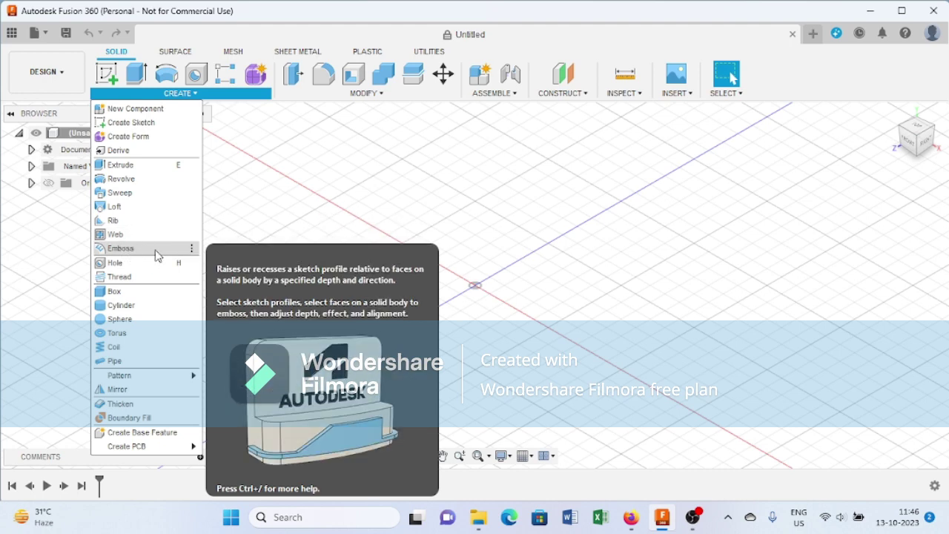
{"action": "left_click", "coordinate": [288, 169]}
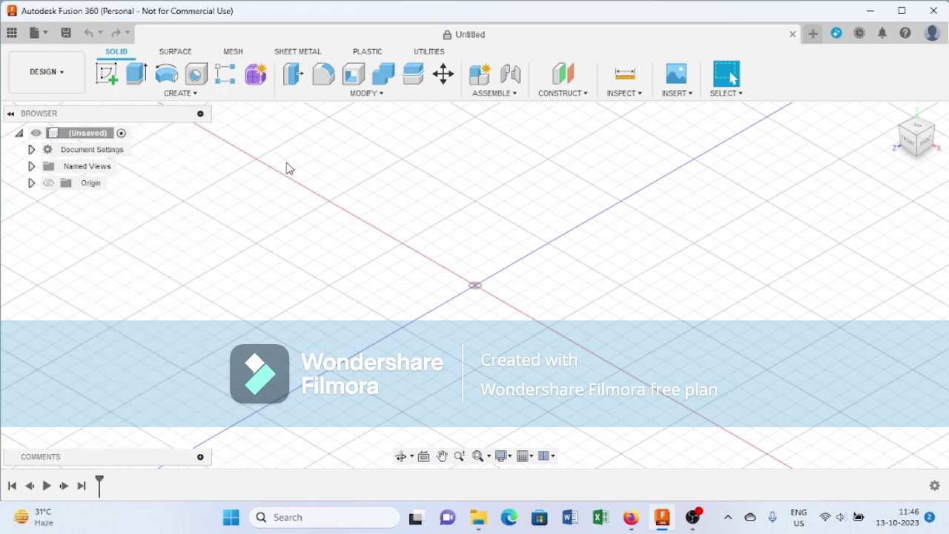
{"action": "left_click", "coordinate": [115, 85]}
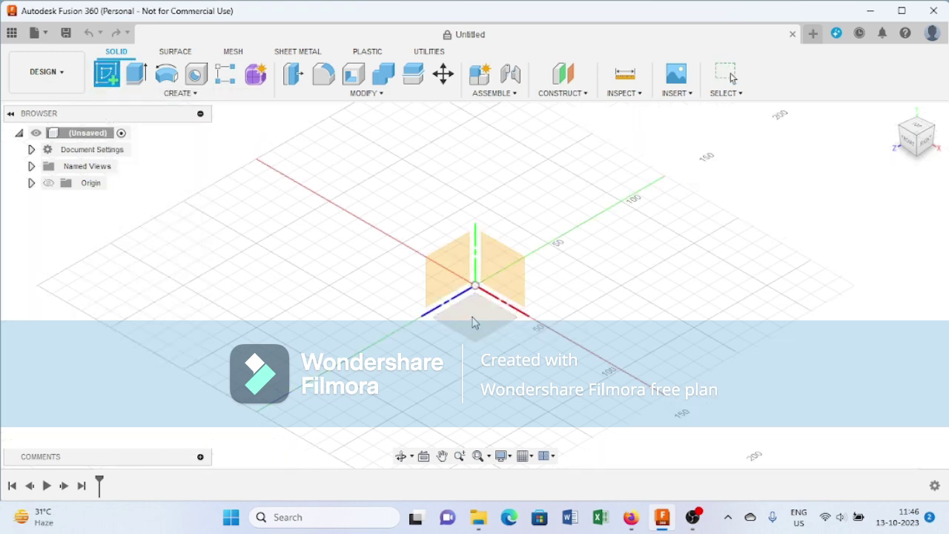
{"action": "left_click", "coordinate": [475, 319]}
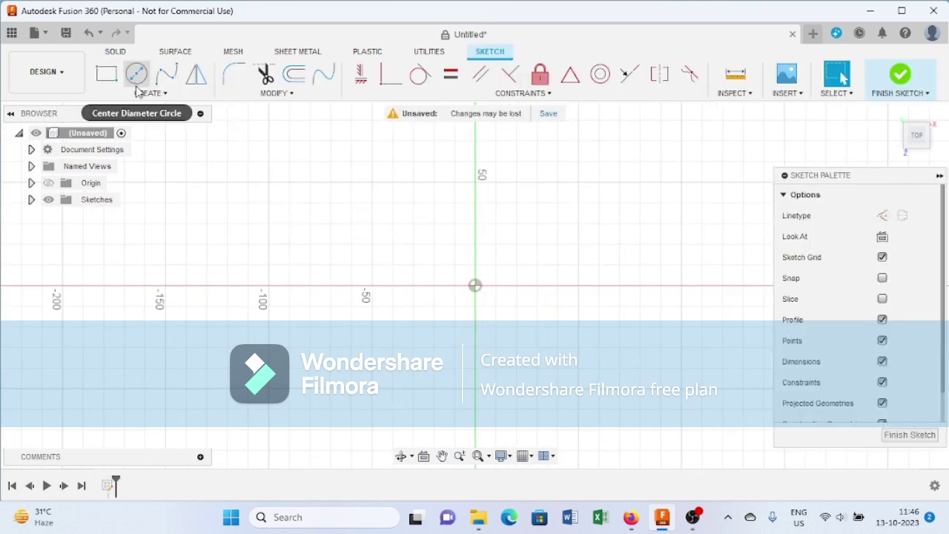
Draw a rectangle sized 100 mm wide by 50 mm high
{"action": "left_click", "coordinate": [106, 77]}
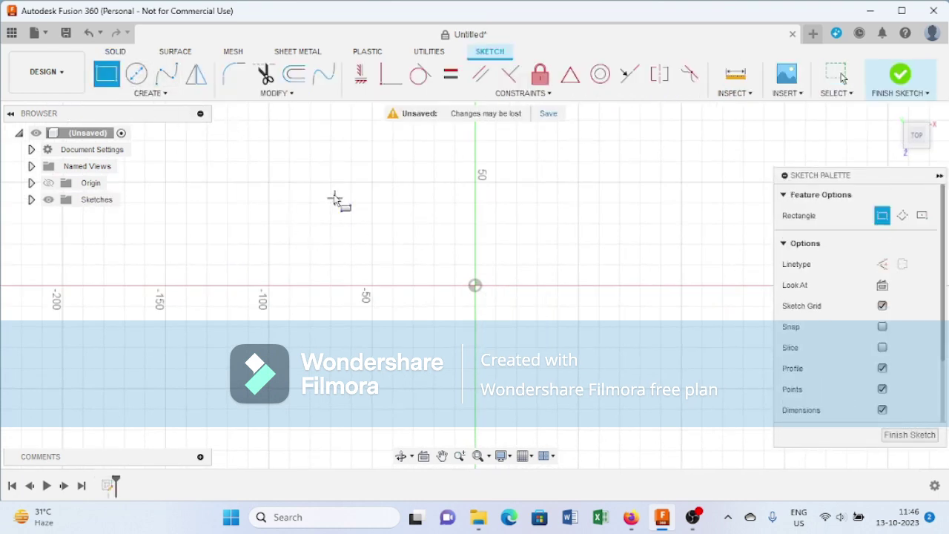
{"action": "left_click", "coordinate": [333, 185]}
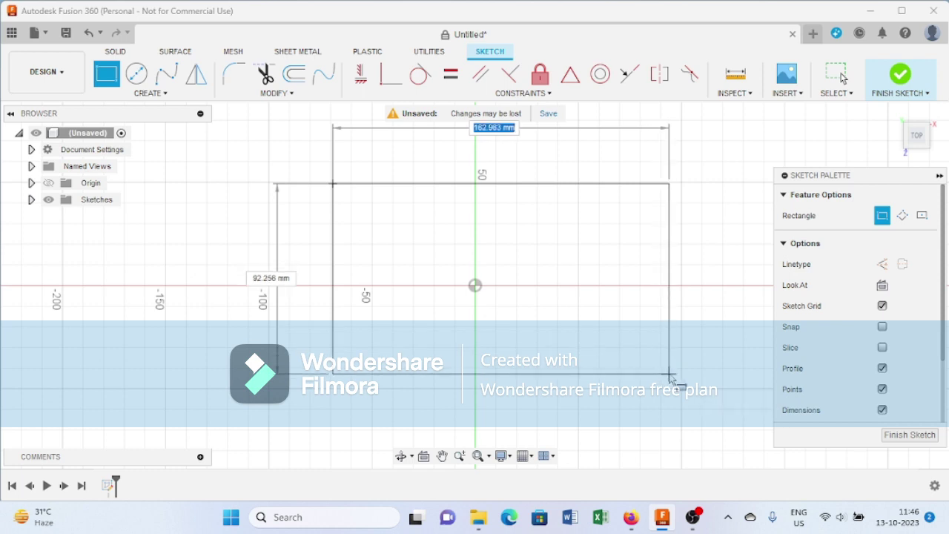
{"action": "type", "text": "100"}
{"action": "key", "text": "Tab"}
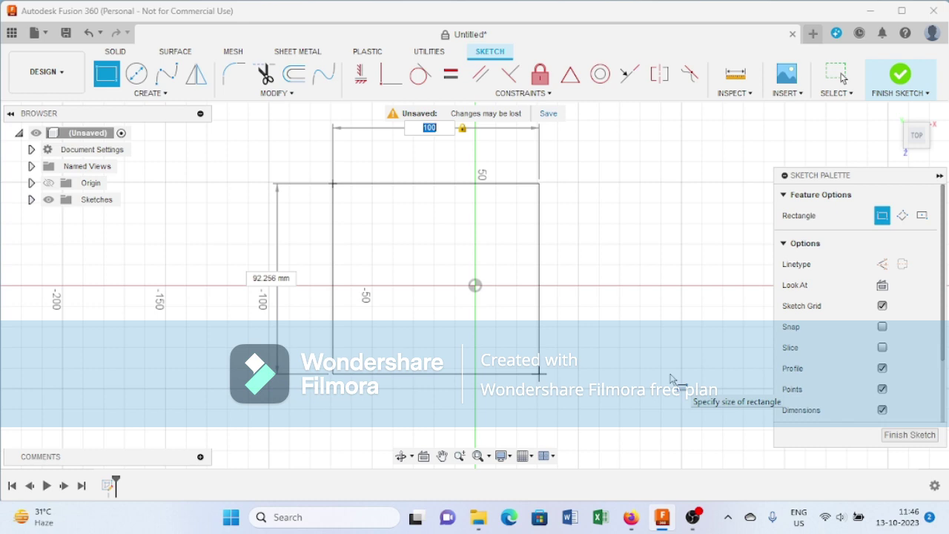
{"action": "key", "text": "Tab"}
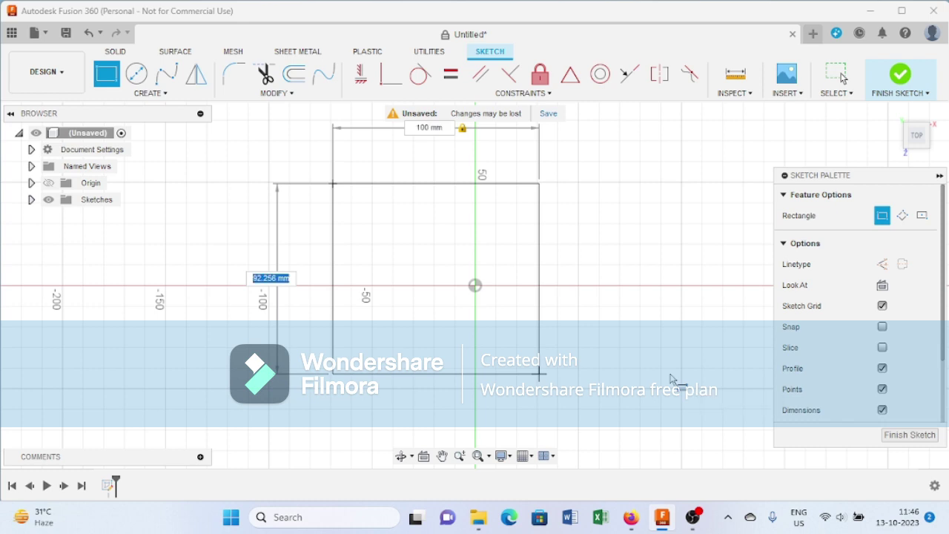
{"action": "type", "text": "50"}
{"action": "key", "text": "Return"}
{"action": "key", "text": "Escape"}
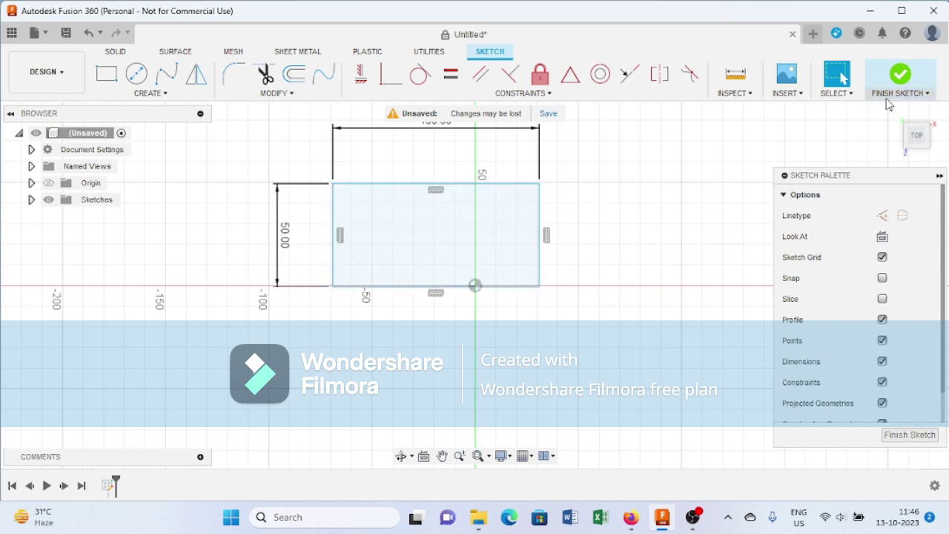
Finish the sketch and extrude the rectangle 10 mm into a solid plate
{"action": "left_click", "coordinate": [900, 74]}
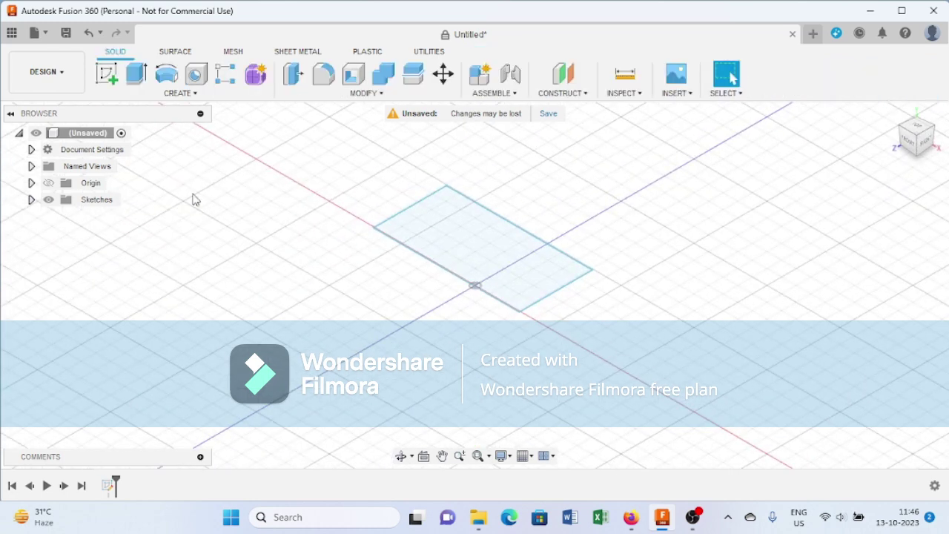
{"action": "left_click", "coordinate": [136, 73]}
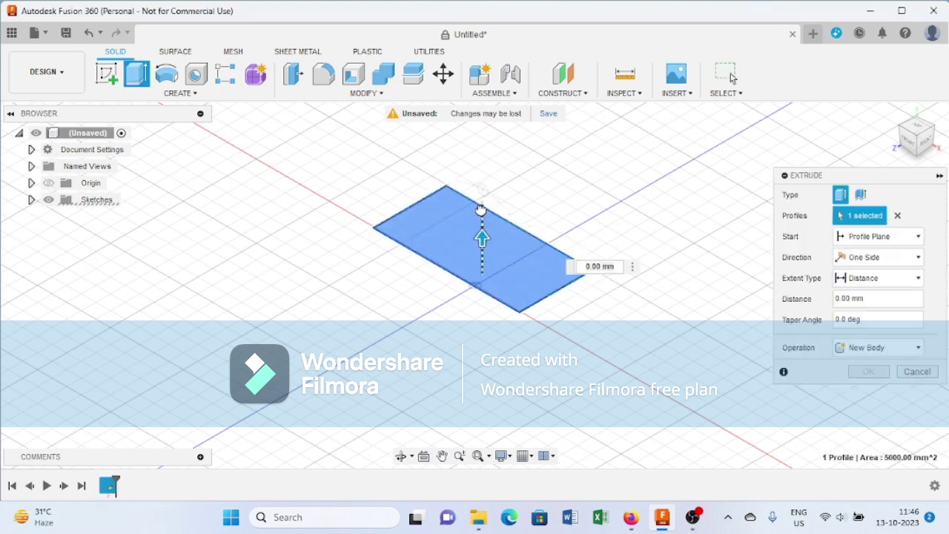
{"action": "type", "text": "20"}
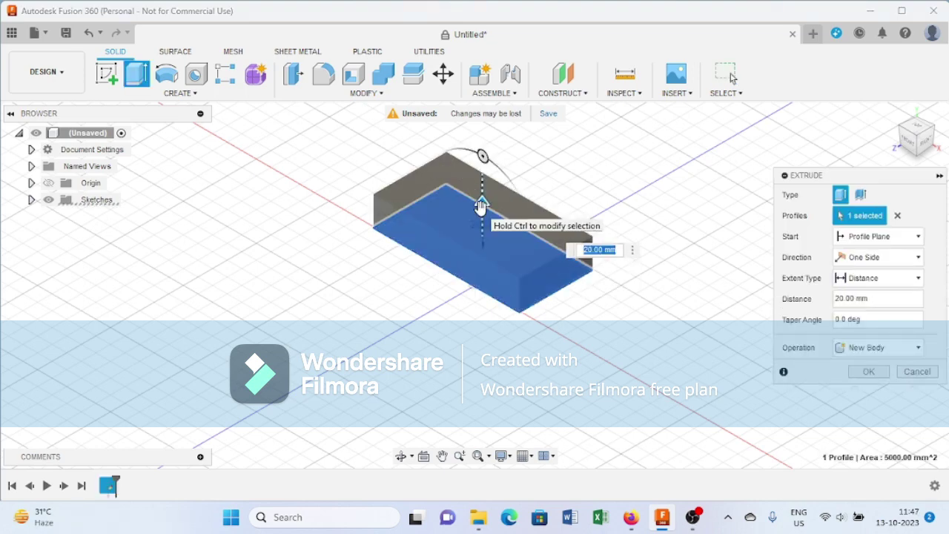
{"action": "type", "text": "10"}
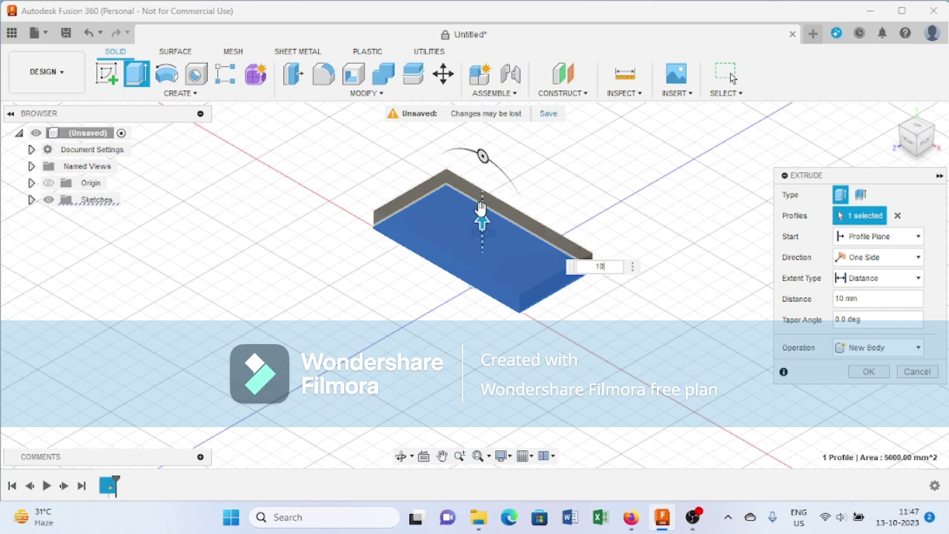
{"action": "key", "text": "Return"}
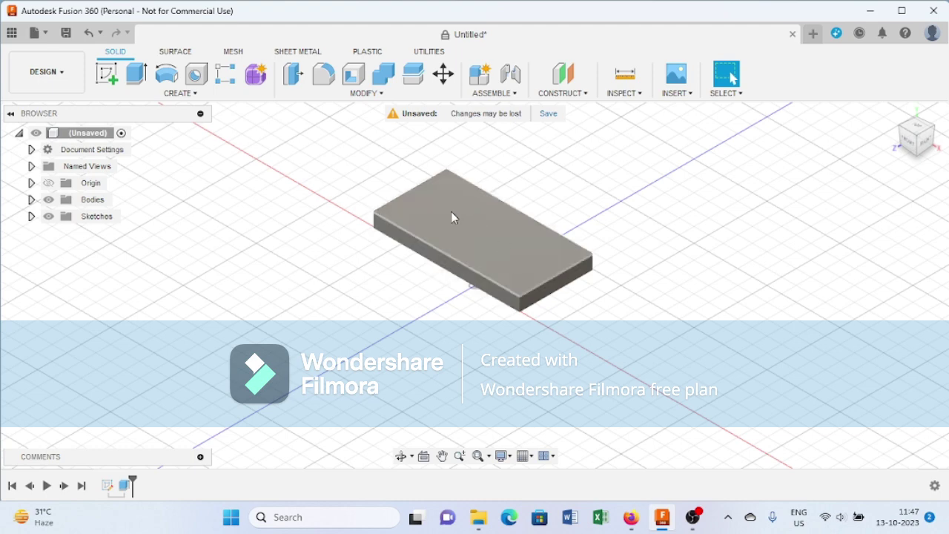
Start a new sketch on the plate's top face for text
{"action": "left_click", "coordinate": [453, 215]}
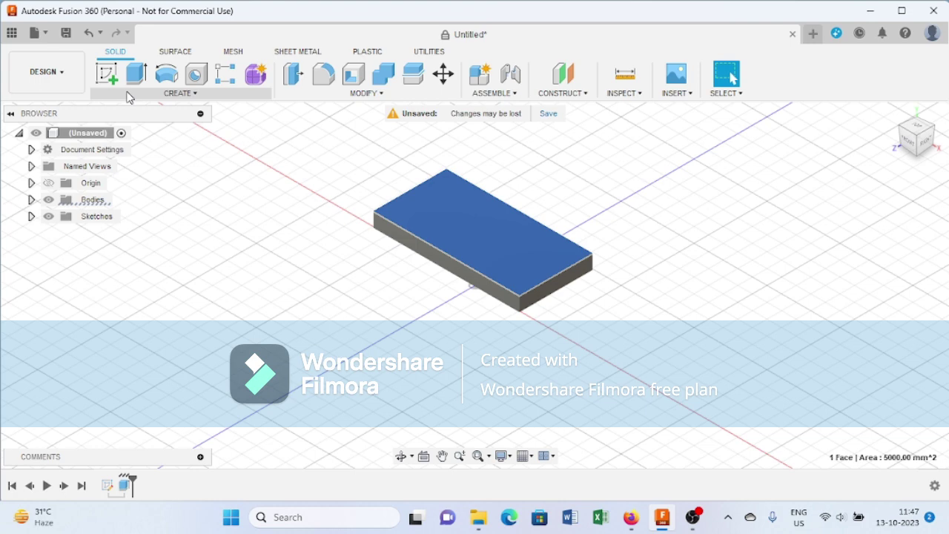
{"action": "left_click", "coordinate": [111, 78]}
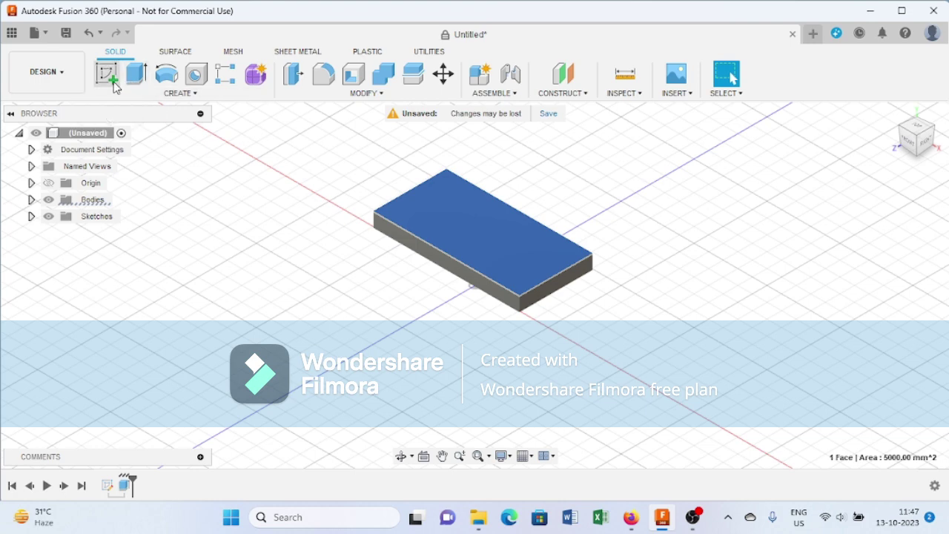
{"action": "left_click", "coordinate": [164, 95]}
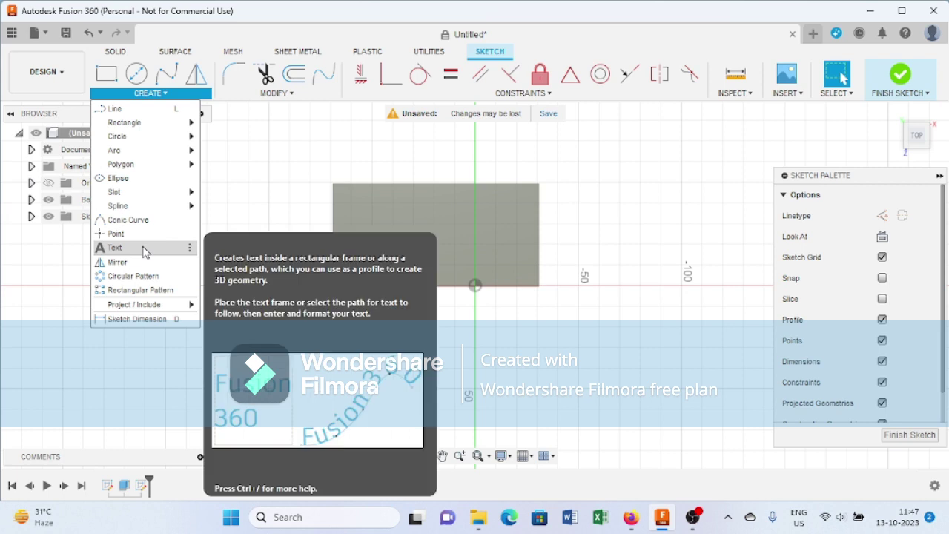
{"action": "left_click", "coordinate": [115, 248]}
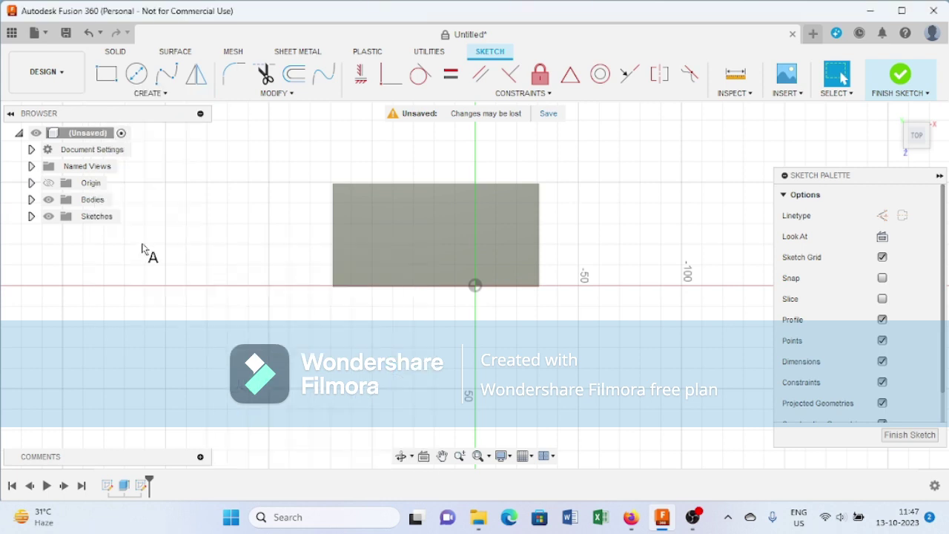
Place a text frame on the plate with two lines: 'Fusion 360' and 'Autodesk'
{"action": "left_click", "coordinate": [357, 204]}
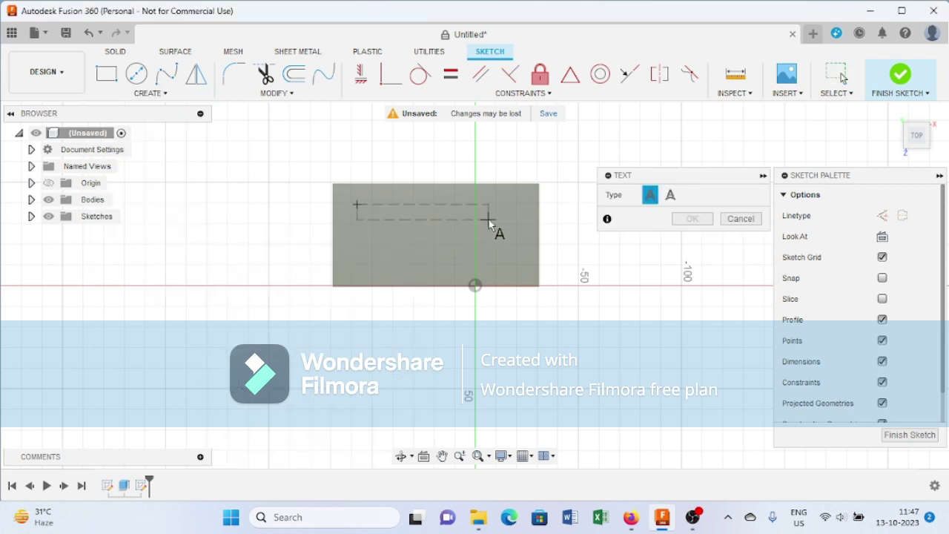
{"action": "left_click", "coordinate": [515, 247]}
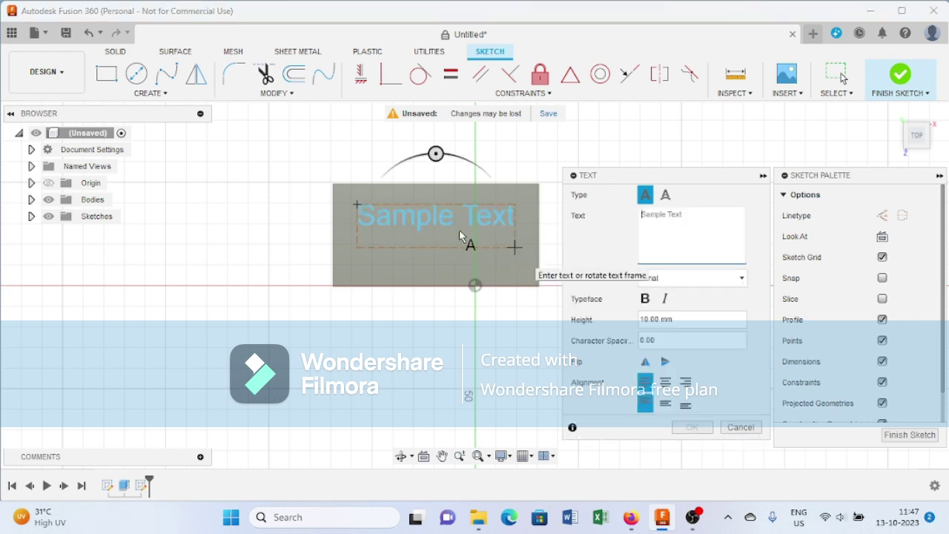
{"action": "type", "text": "Fu"}
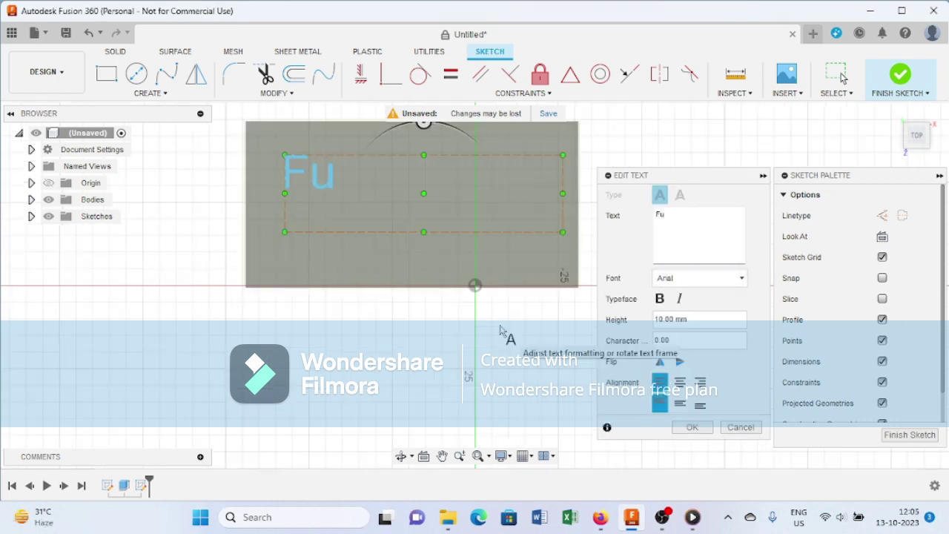
{"action": "left_click", "coordinate": [675, 216]}
{"action": "type", "text": "s"}
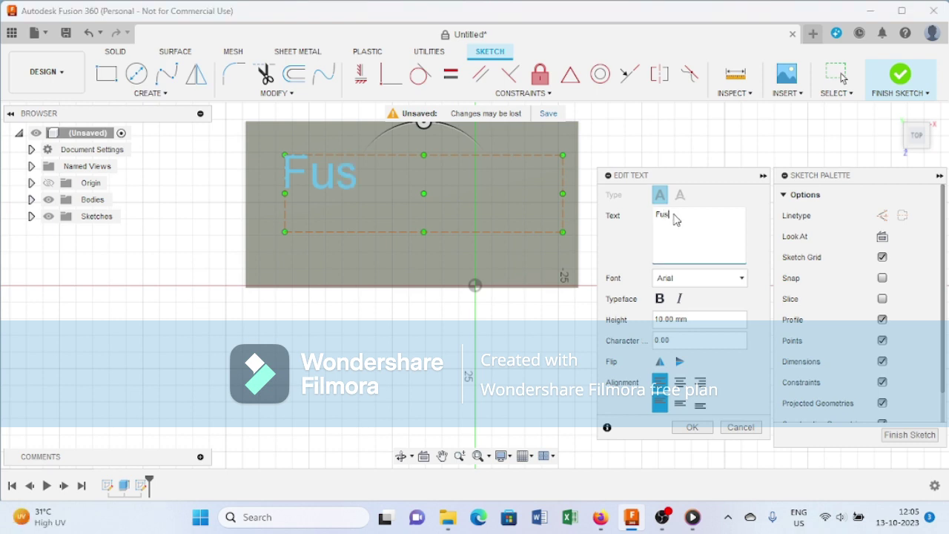
{"action": "type", "text": "ion"}
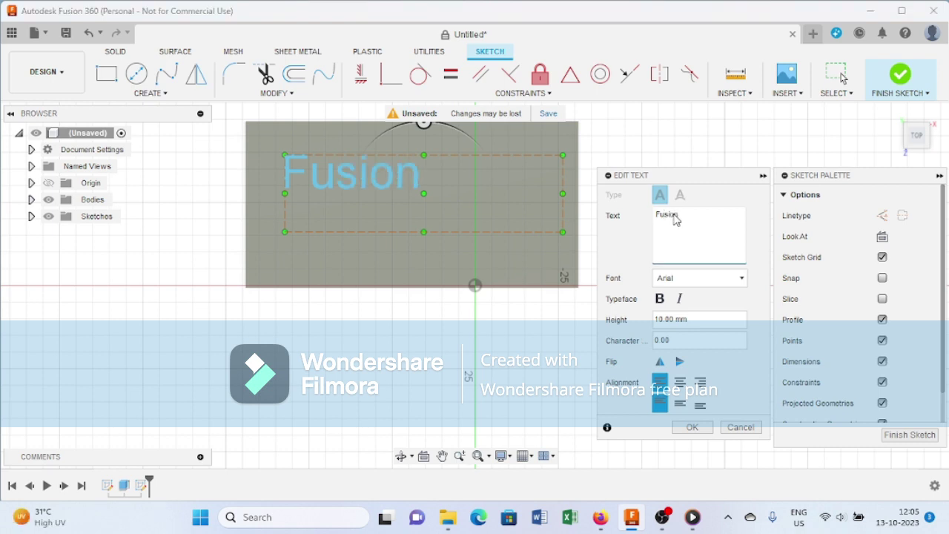
{"action": "type", "text": " 360"}
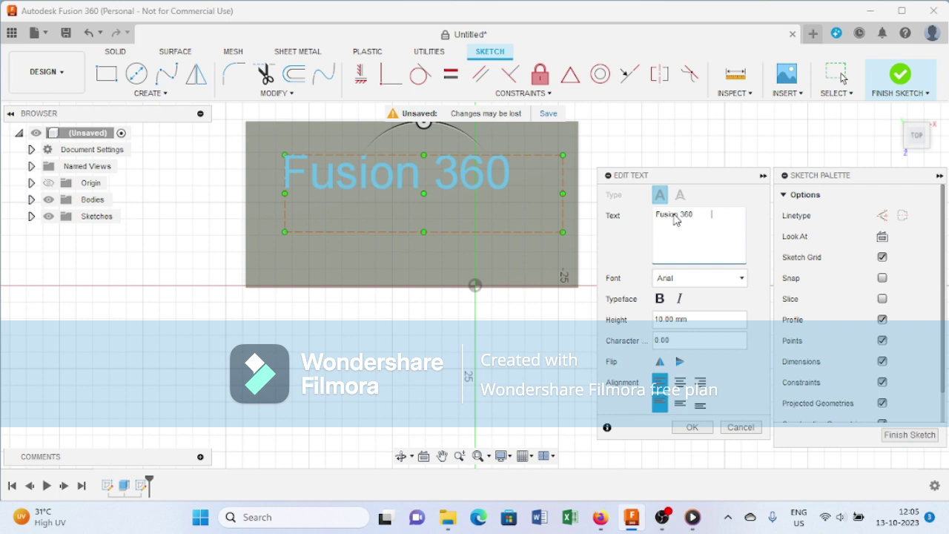
{"action": "key", "text": "Return"}
{"action": "type", "text": "Auto"}
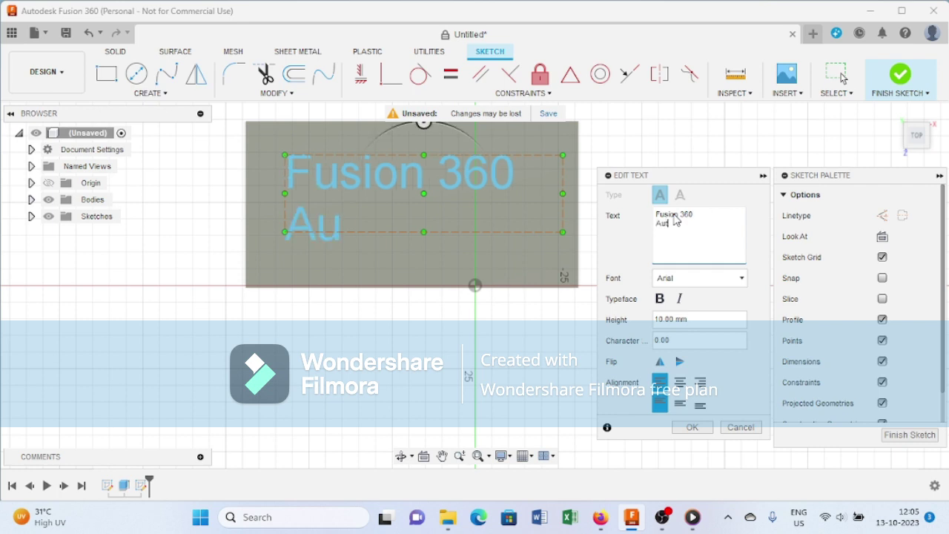
{"action": "type", "text": "desk"}
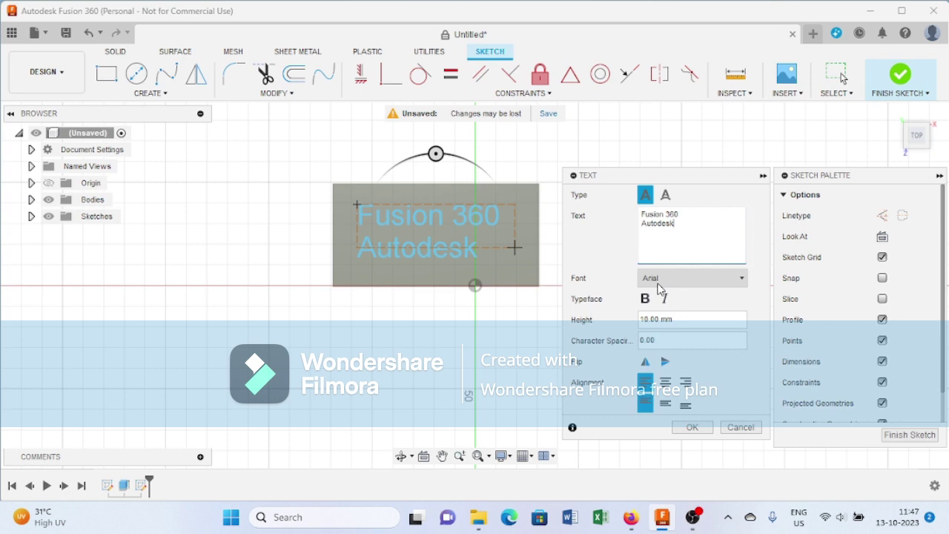
{"action": "left_click", "coordinate": [697, 428]}
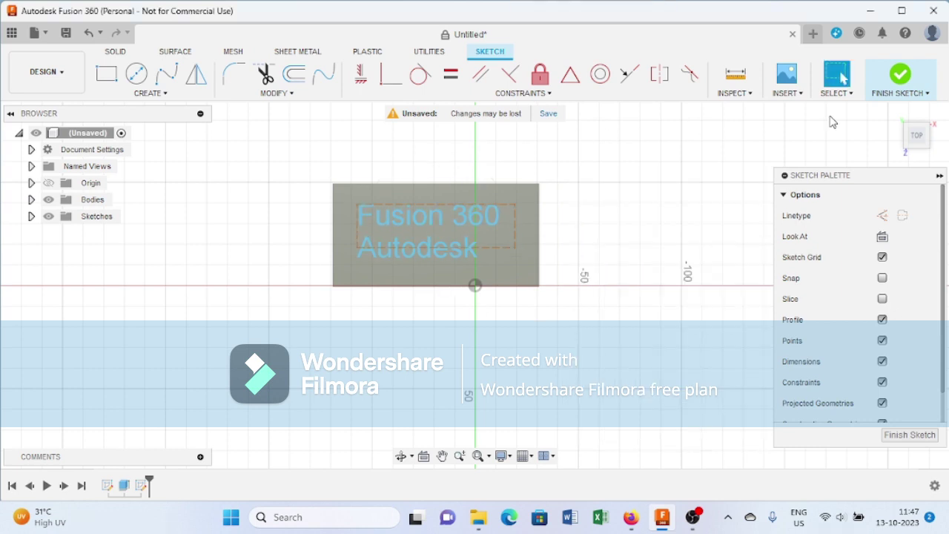
Finish the sketch and emboss the text 5 mm out of the plate's top face
{"action": "left_click", "coordinate": [900, 74]}
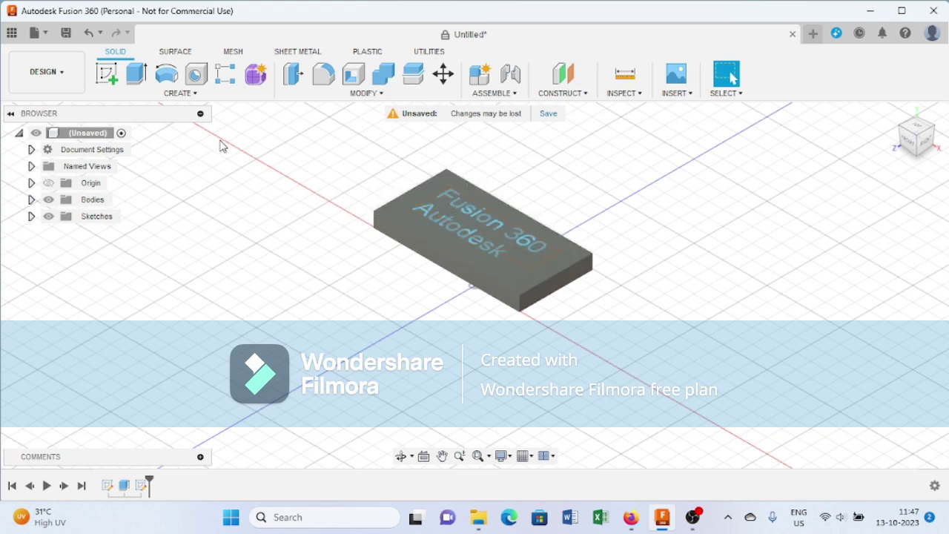
{"action": "left_click", "coordinate": [198, 98]}
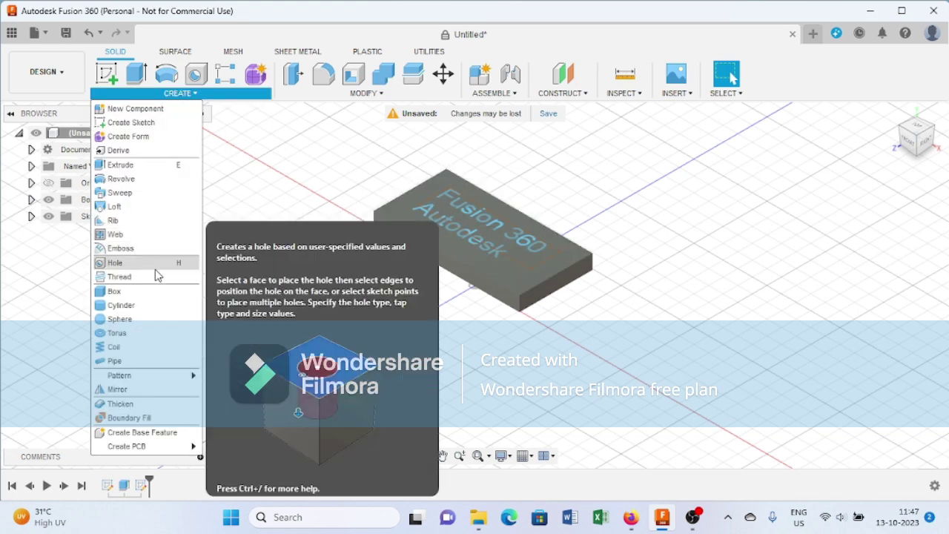
{"action": "left_click", "coordinate": [159, 249]}
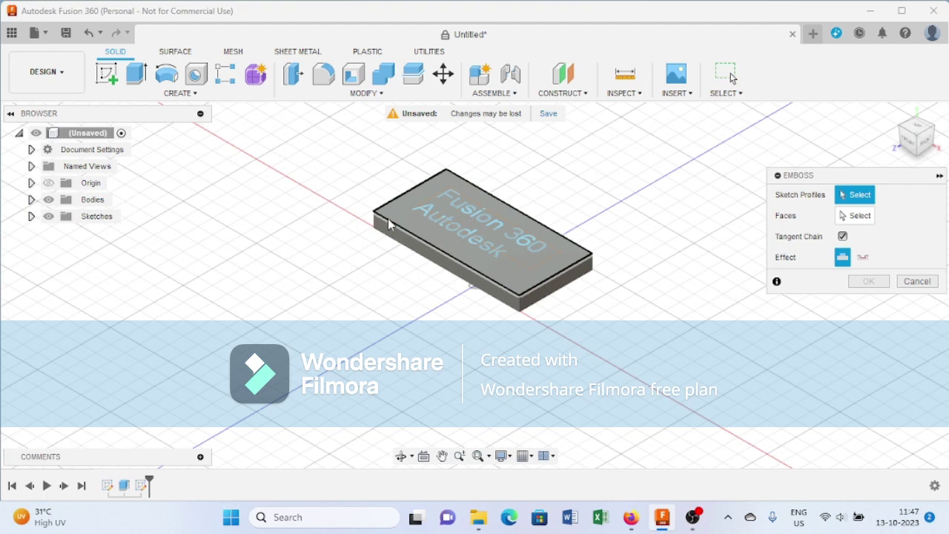
{"action": "left_click", "coordinate": [447, 196]}
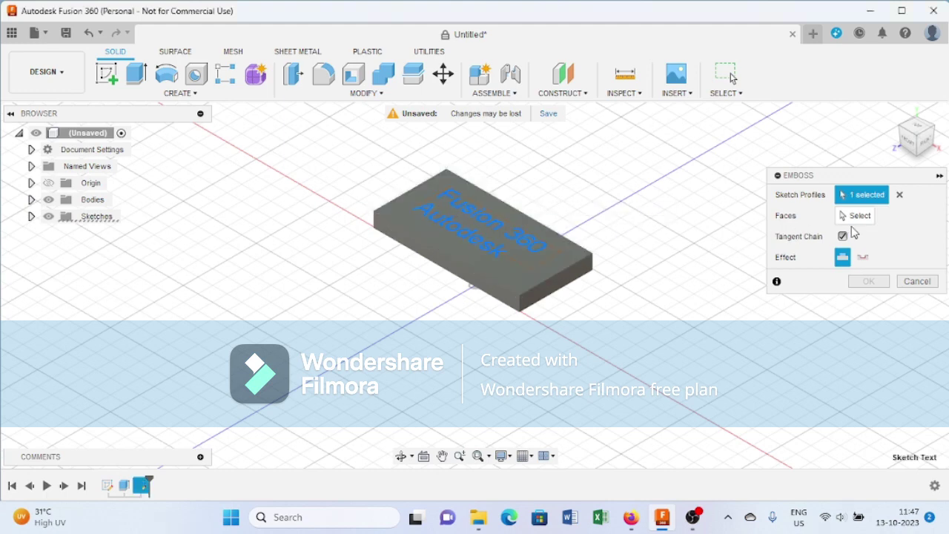
{"action": "left_click", "coordinate": [845, 216]}
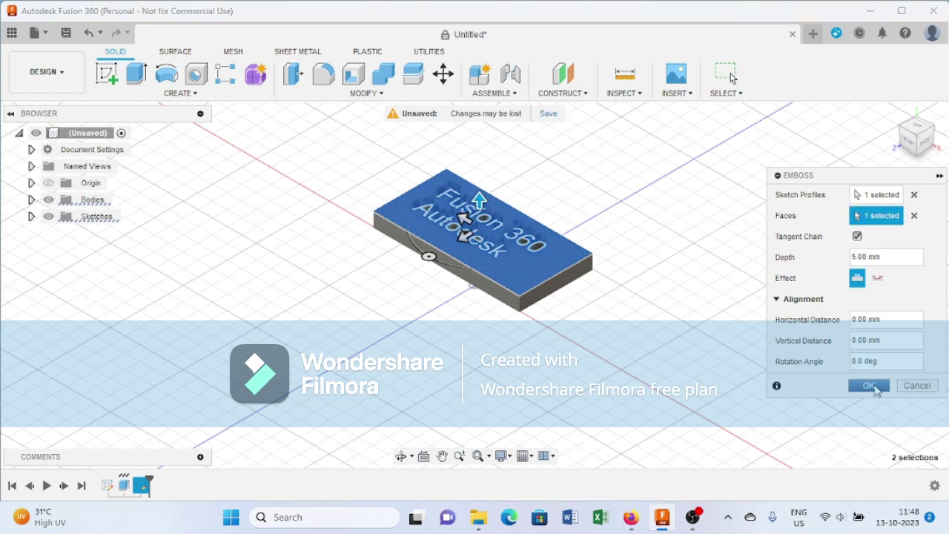
{"action": "left_click", "coordinate": [869, 386]}
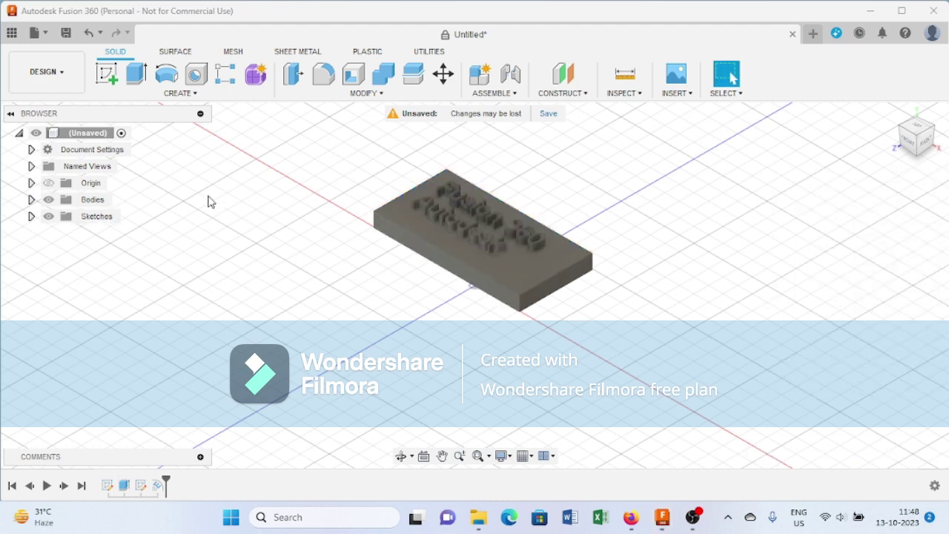
{"action": "middle_click_drag", "start_coordinate": [208, 198], "coordinate": [265, 186], "text": "shift"}
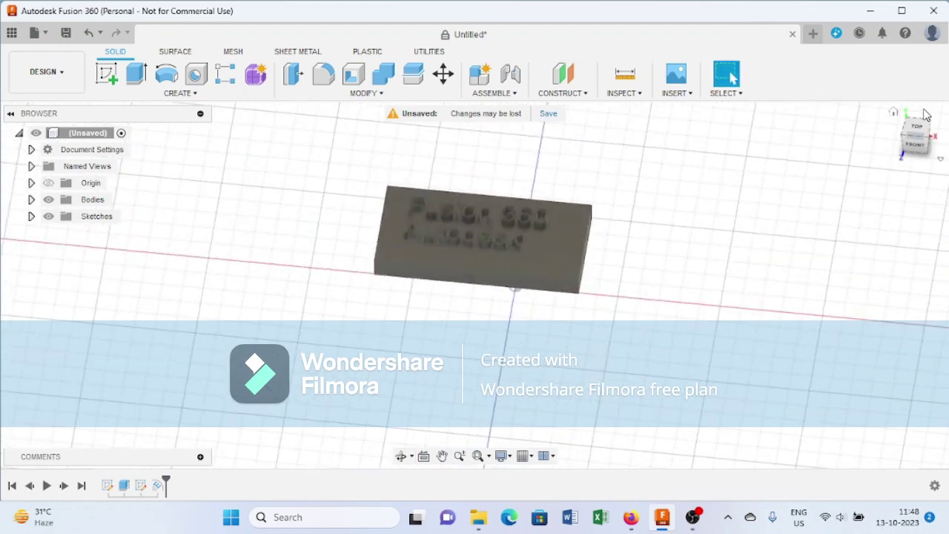
{"action": "left_click", "coordinate": [894, 112]}
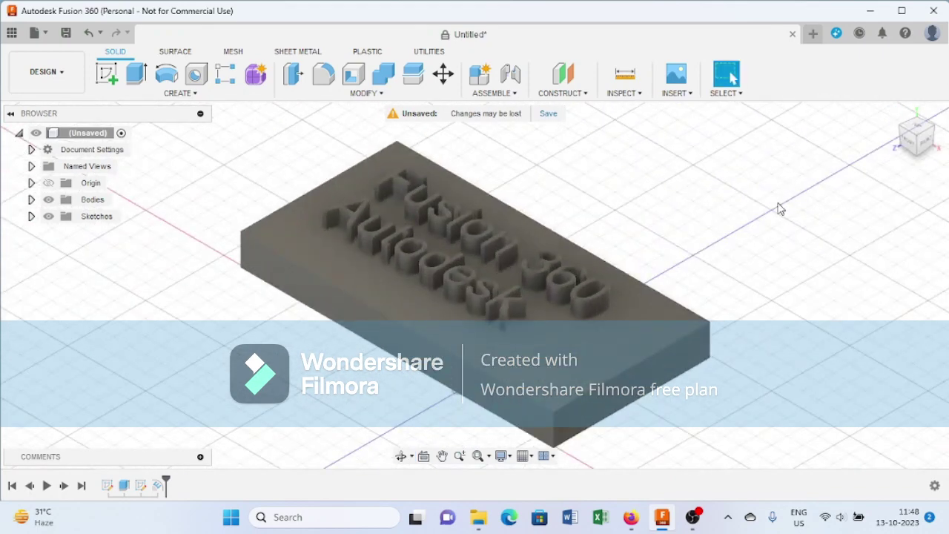
Edit Emboss1 and change its effect to Deboss, cutting the text 5 mm in
{"action": "right_click", "coordinate": [158, 486]}
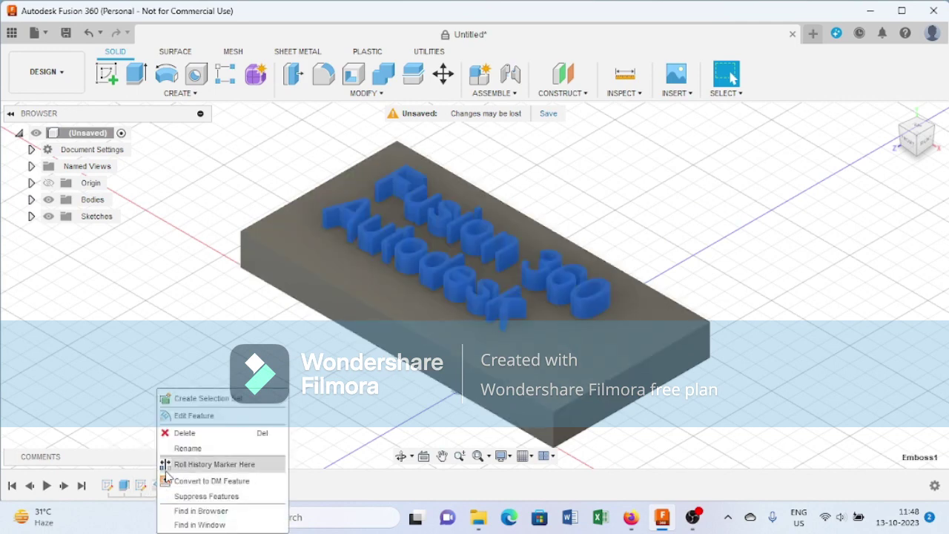
{"action": "left_click", "coordinate": [198, 416]}
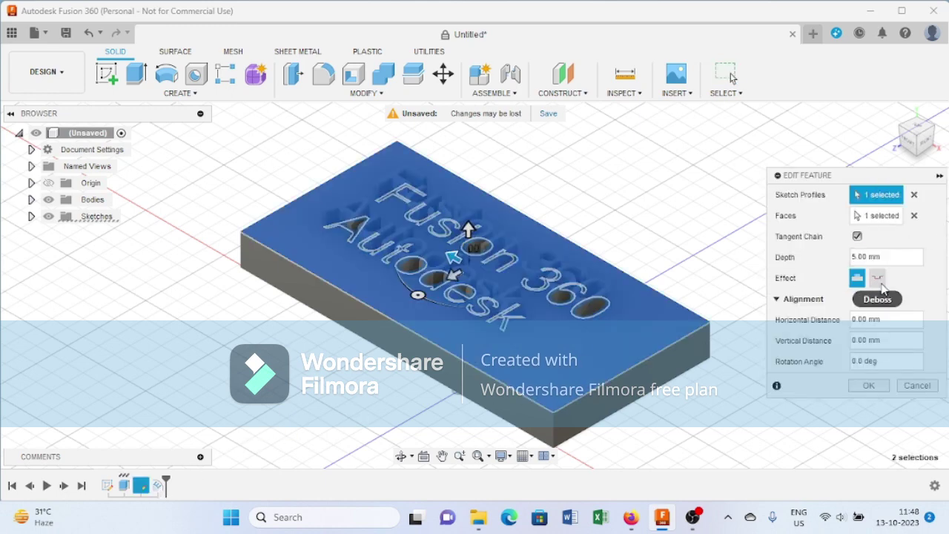
{"action": "left_click", "coordinate": [878, 281]}
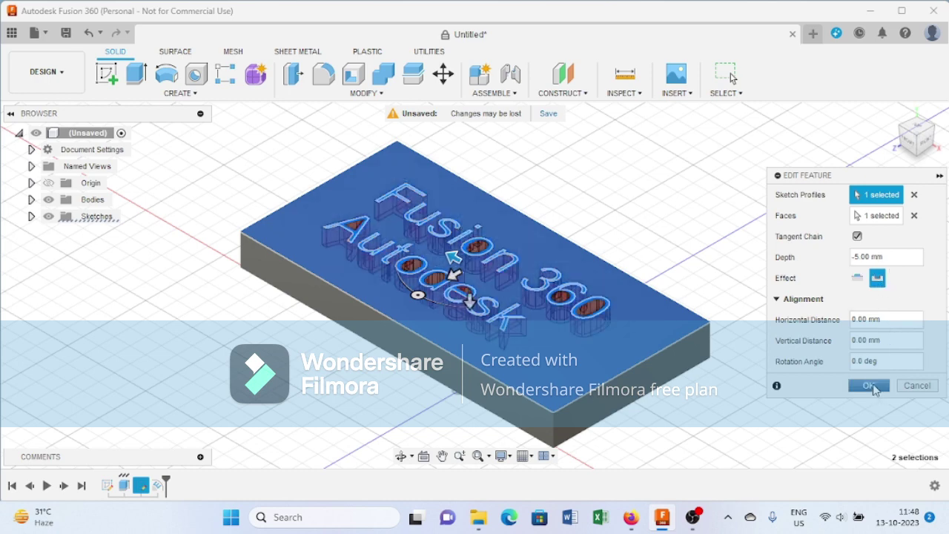
{"action": "left_click", "coordinate": [870, 386]}
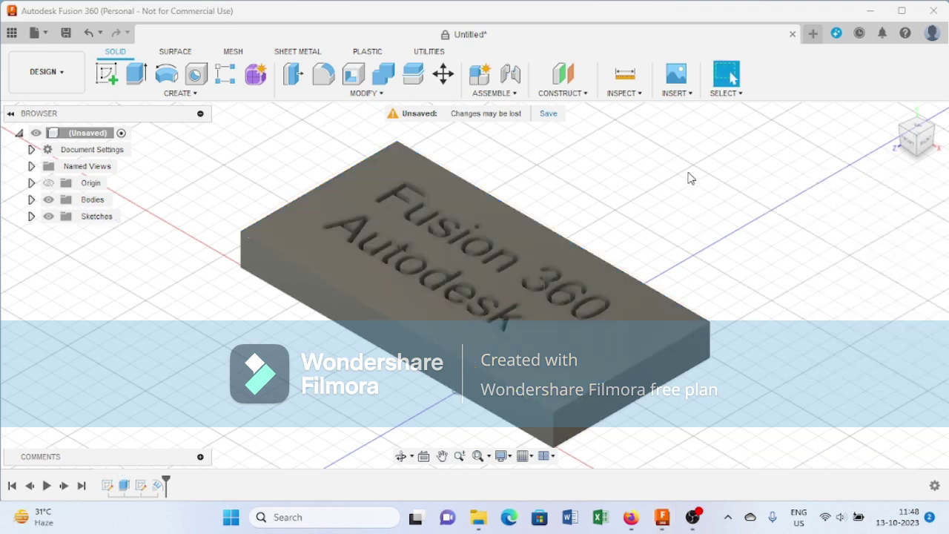
{"action": "middle_click_drag", "start_coordinate": [690, 178], "coordinate": [673, 212], "text": "shift"}
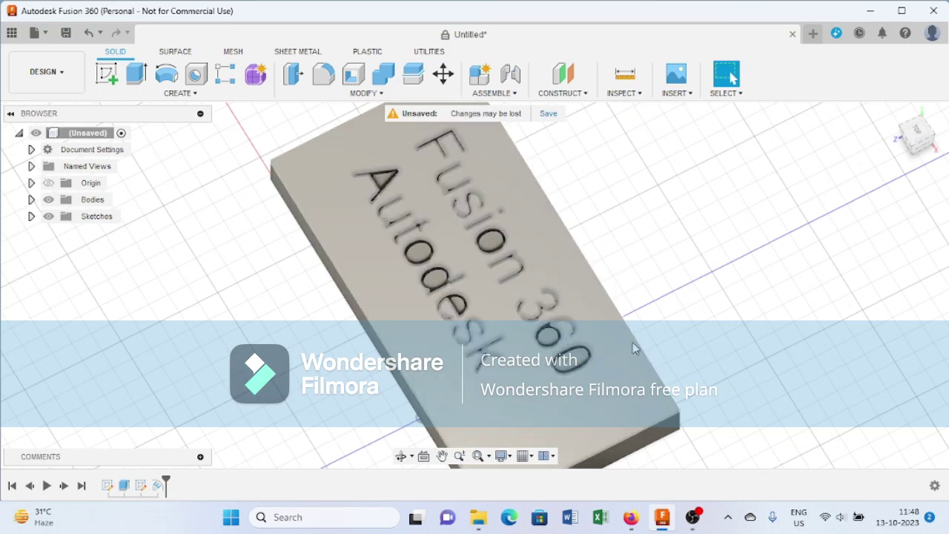
{"action": "middle_click_drag", "start_coordinate": [695, 288], "coordinate": [735, 260], "text": "shift"}
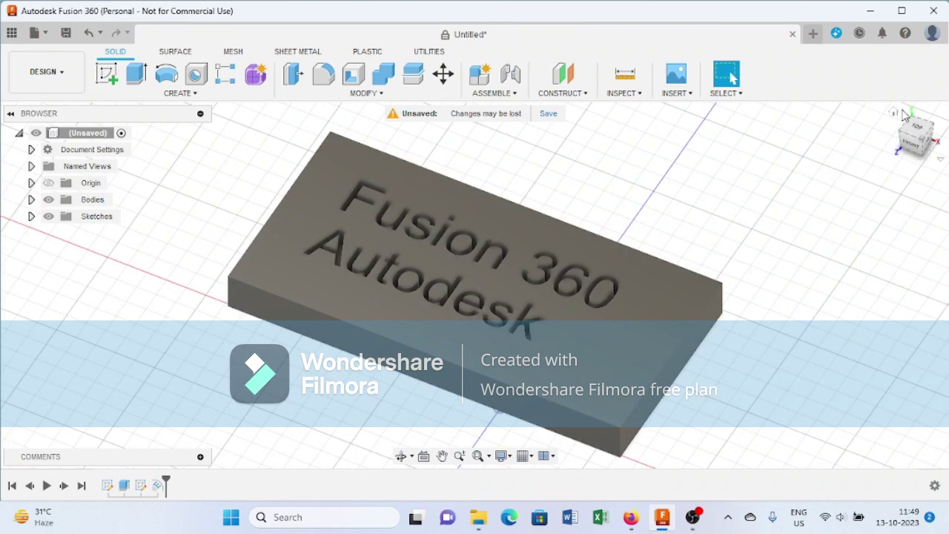